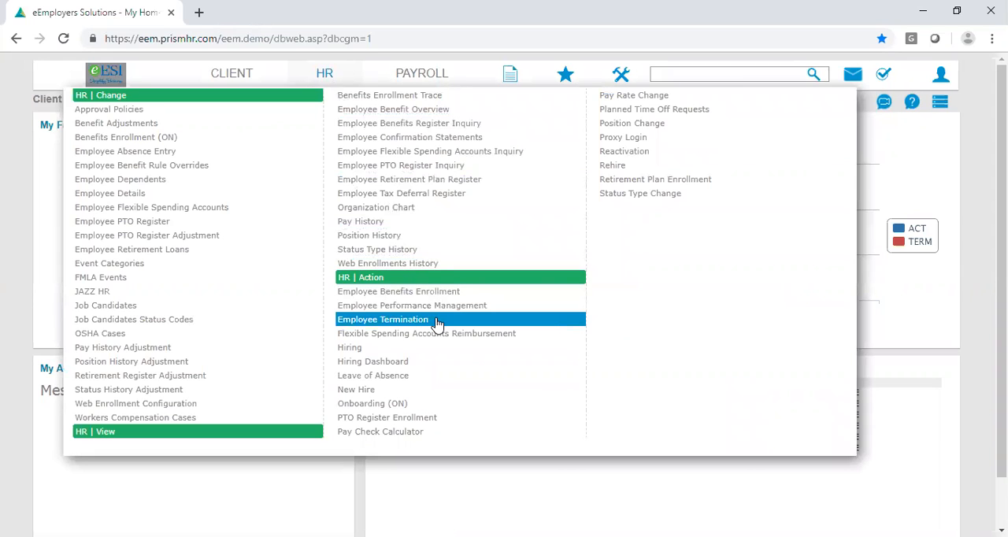
- Open the HR Employee Termination form and add it to the favorites
{"action": "left_click", "coordinate": [438, 324]}
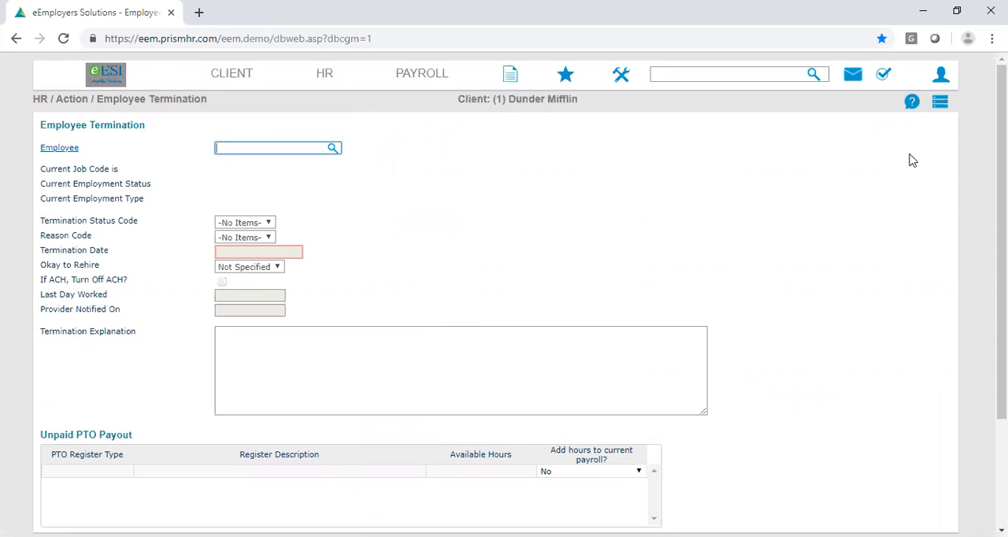
{"action": "left_click", "coordinate": [945, 104]}
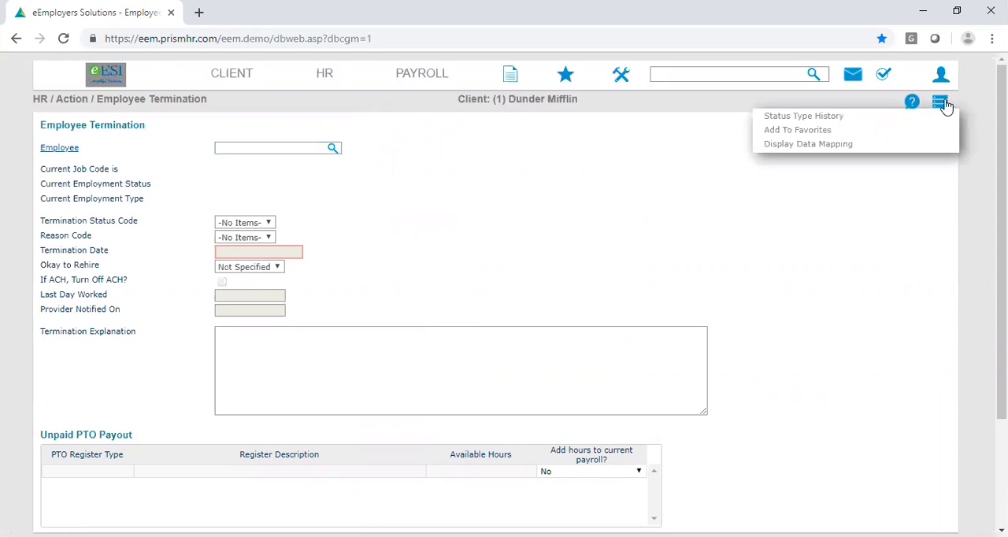
{"action": "left_click", "coordinate": [898, 132]}
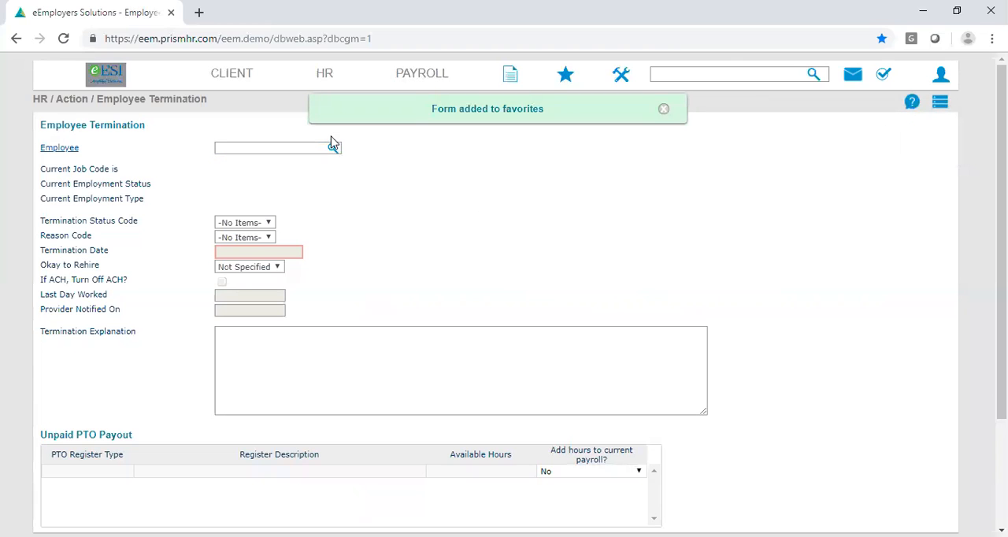
- Reopen the Employee Termination form from the home page favorites and load the employee in row 2 of the active employee search results
{"action": "left_click", "coordinate": [97, 93]}
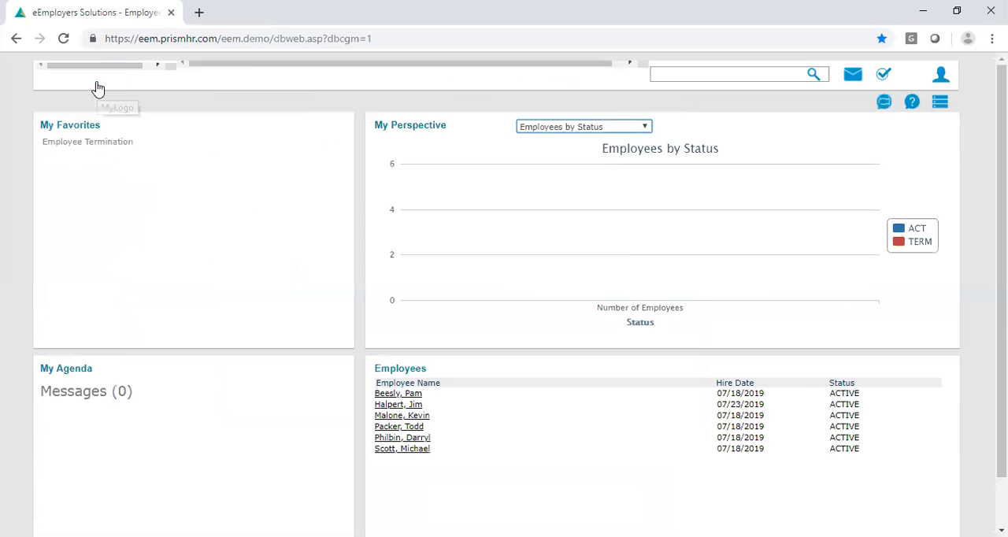
{"action": "left_click", "coordinate": [162, 147]}
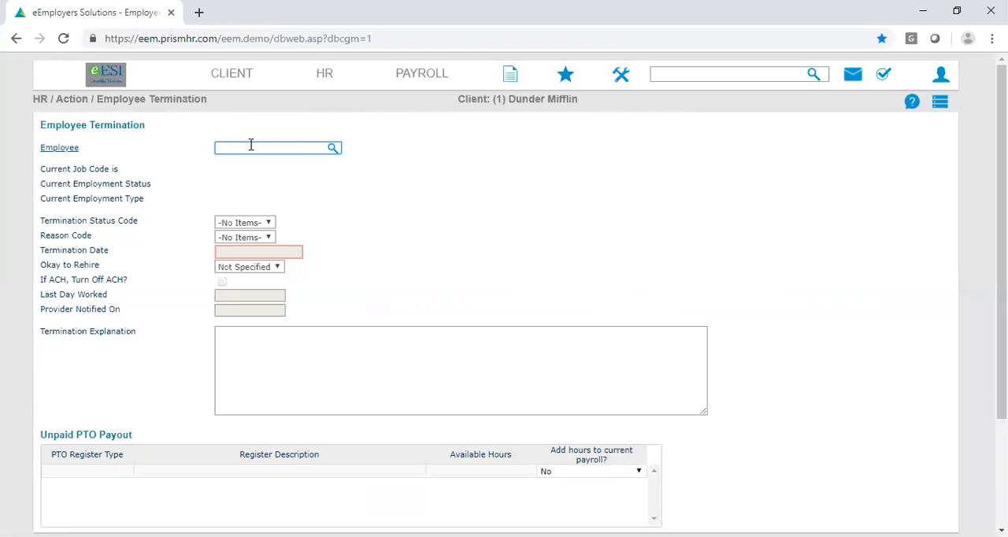
{"action": "type", "text": "jim"}
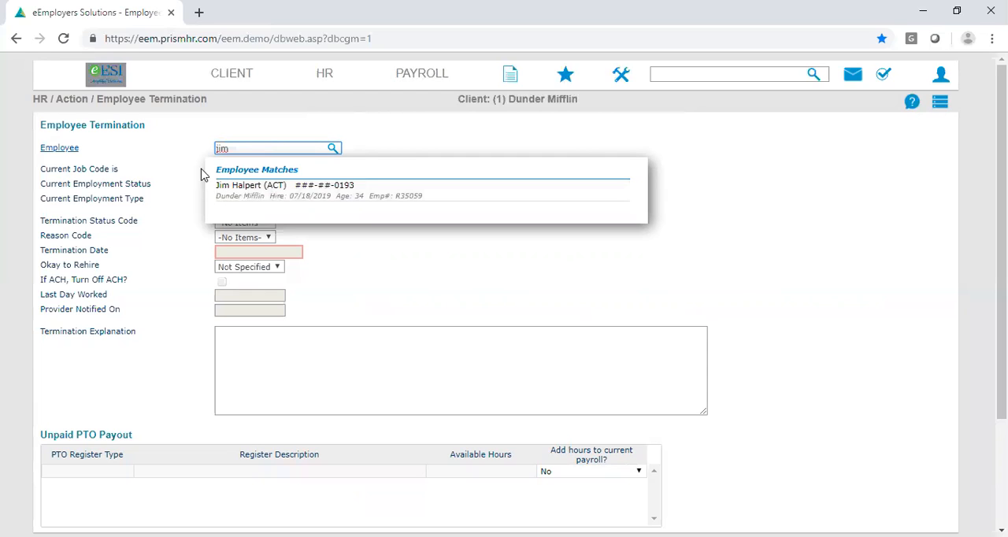
{"action": "left_click", "coordinate": [68, 155]}
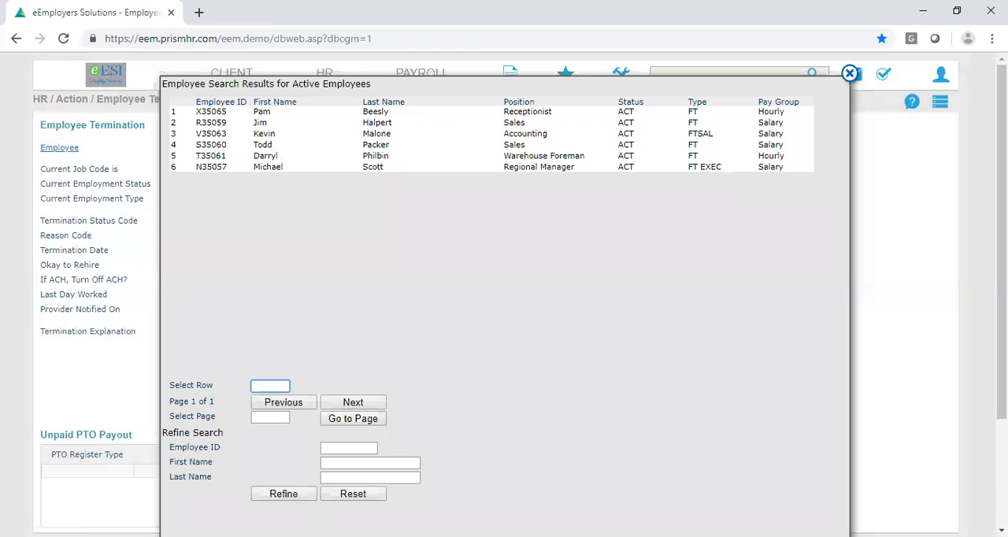
{"action": "type", "text": "2"}
{"action": "key", "text": "Return"}
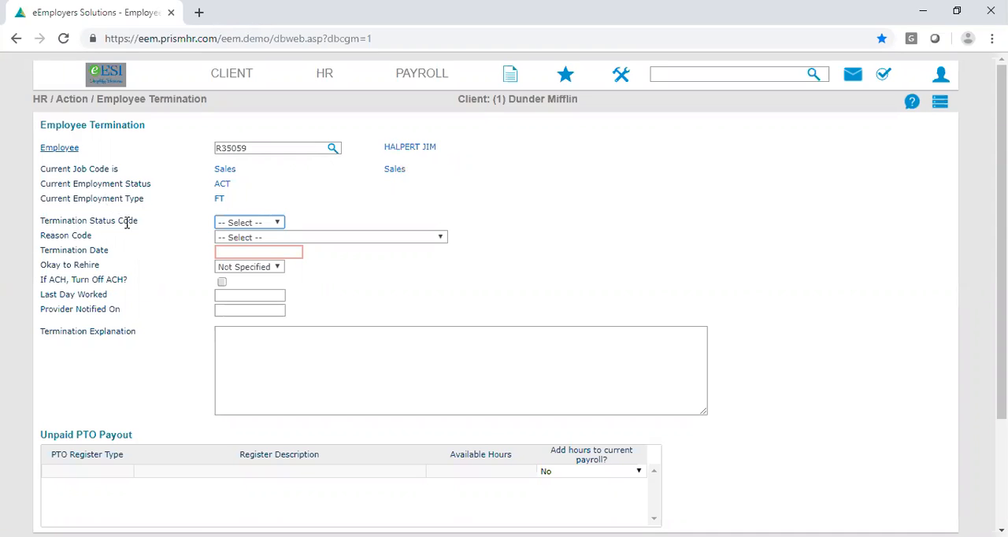
- Set the termination status code to TERMINATED and the reason code to QUIT-VOLUNTARILY
{"action": "left_click", "coordinate": [279, 223]}
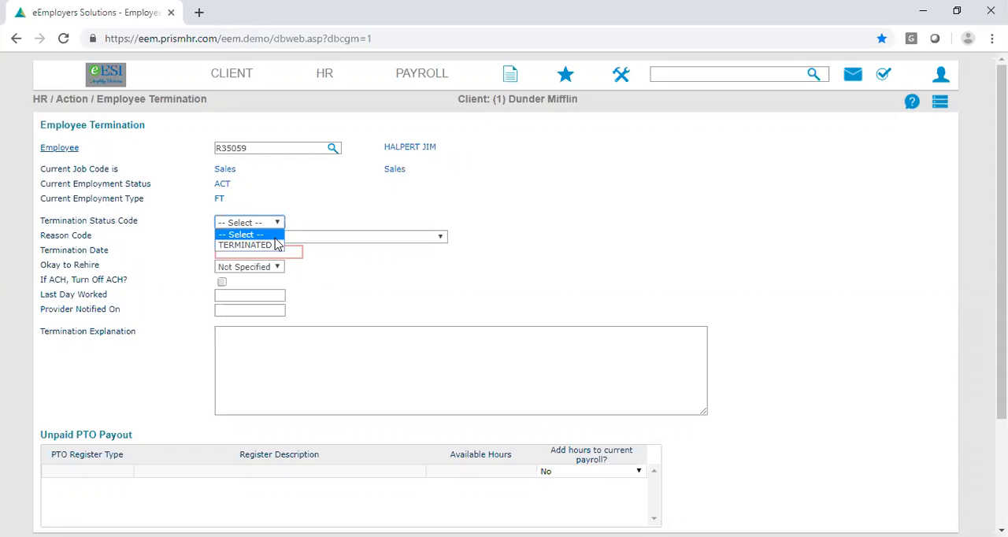
{"action": "left_click", "coordinate": [272, 245]}
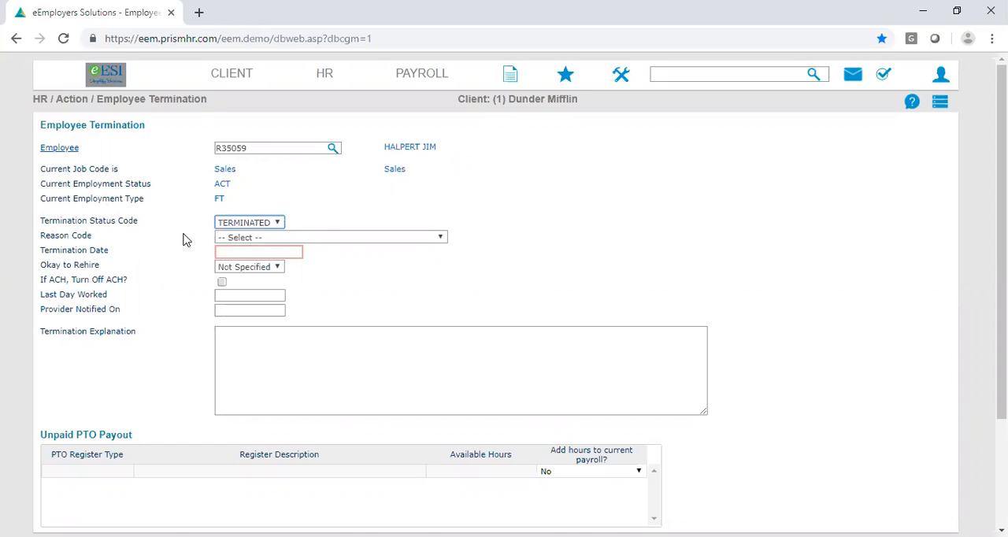
{"action": "left_click", "coordinate": [442, 239]}
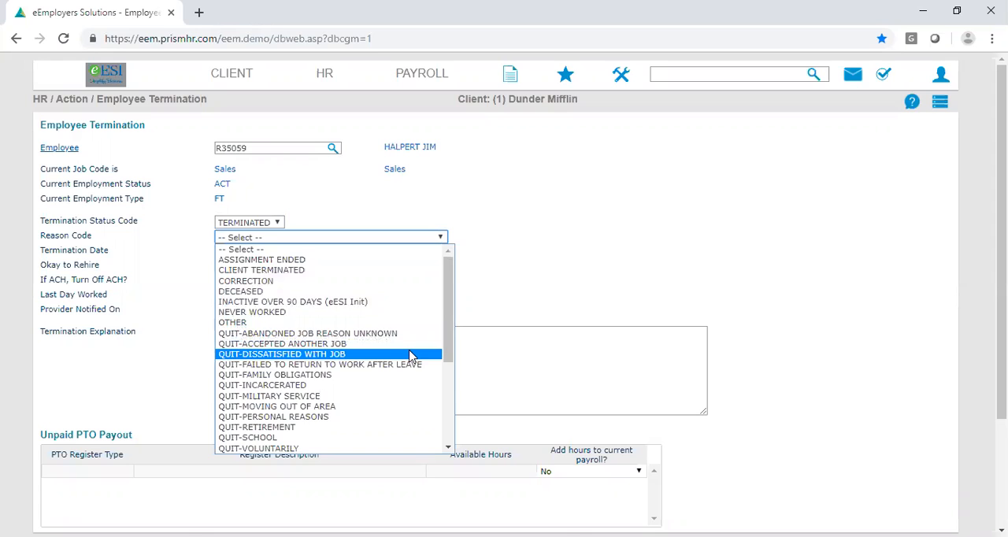
{"action": "scroll", "coordinate": [409, 357], "scroll_direction": "down", "scroll_amount": 5}
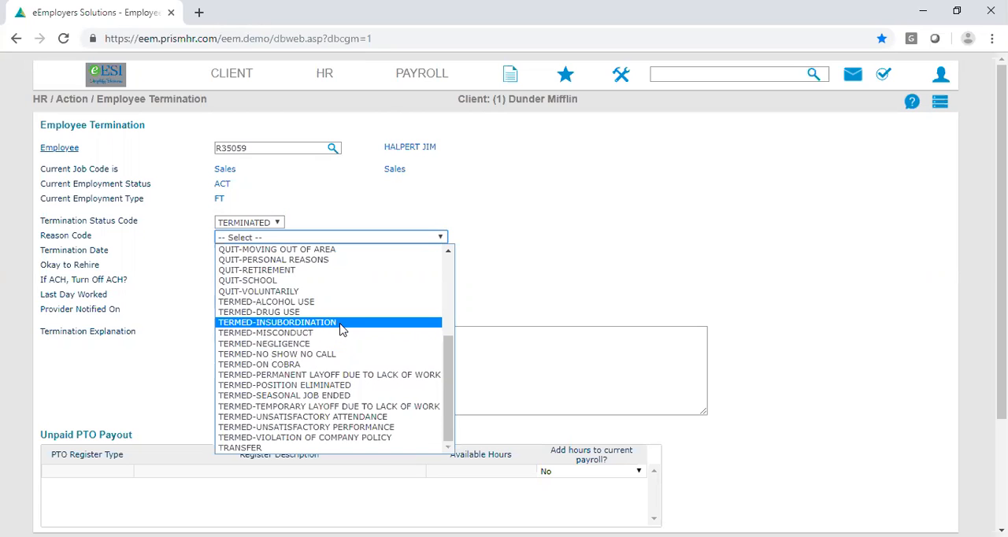
{"action": "scroll", "coordinate": [347, 394], "scroll_direction": "up", "scroll_amount": 5}
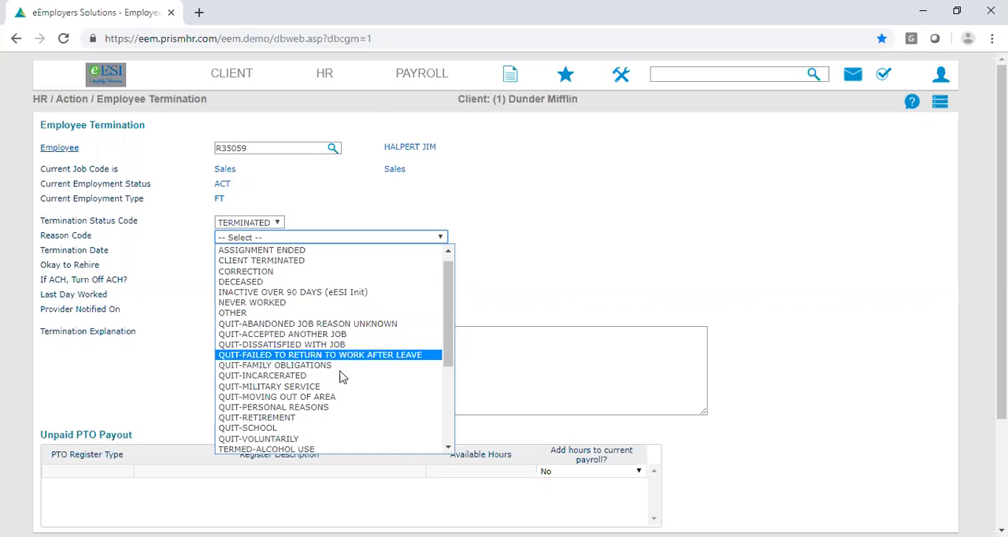
{"action": "left_click", "coordinate": [300, 439]}
- Set the termination date to 07/31/2019 and mark the employee as okay to rehire with Yes
{"action": "left_click", "coordinate": [266, 255]}
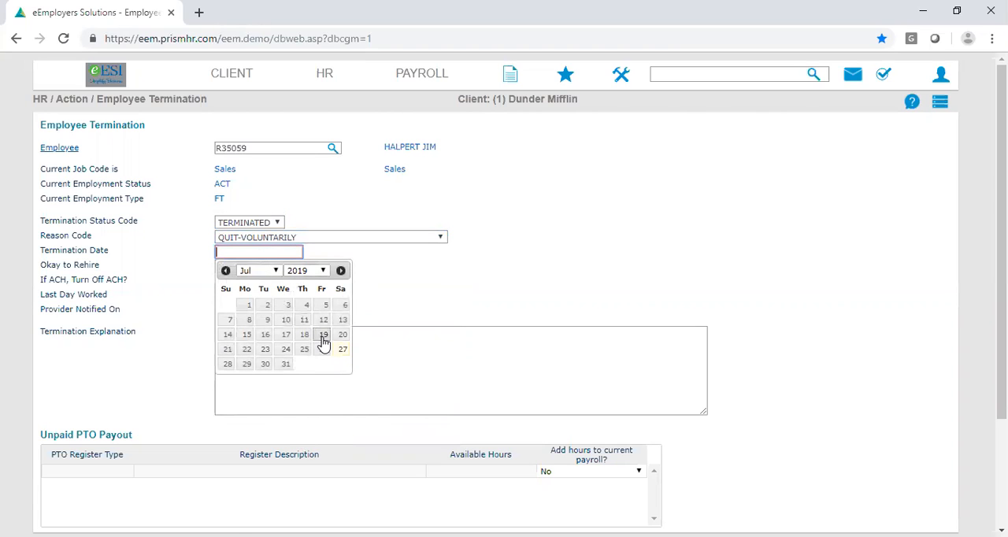
{"action": "left_click", "coordinate": [285, 363]}
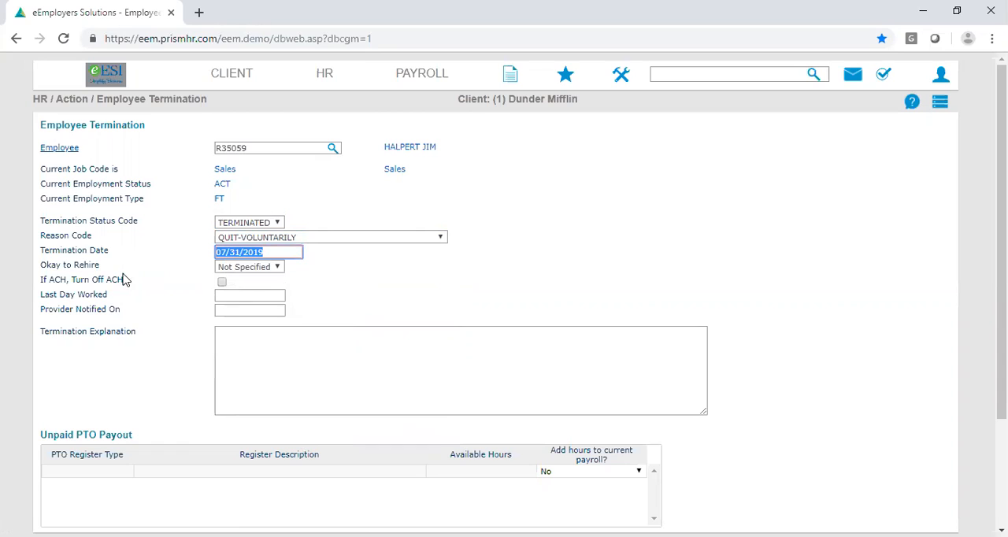
{"action": "left_click", "coordinate": [278, 268]}
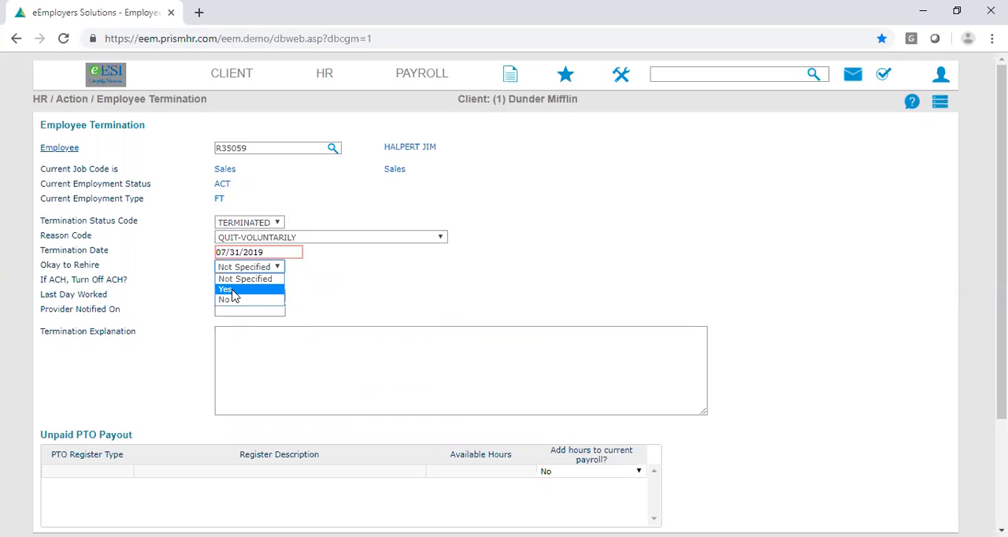
{"action": "left_click", "coordinate": [230, 291]}
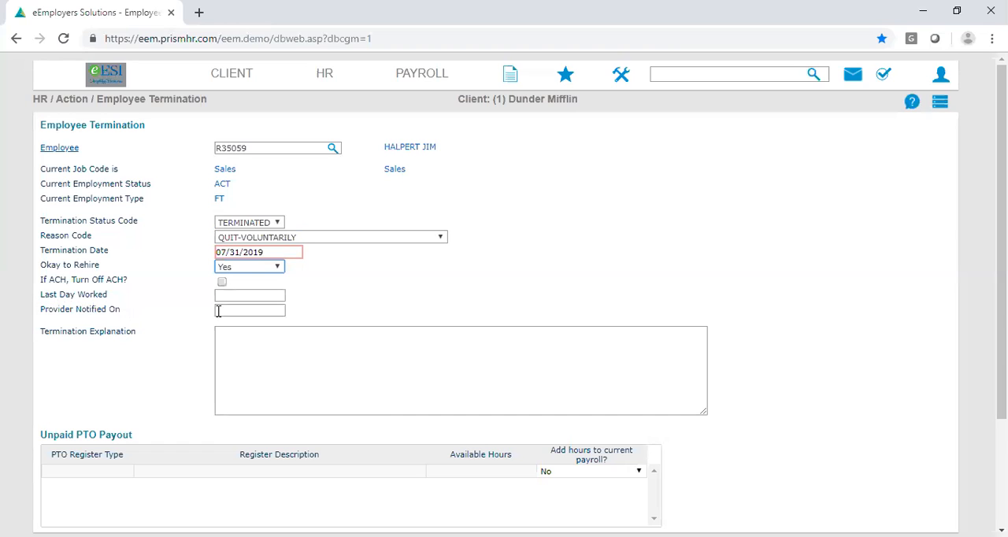
- Set both the last day worked and the provider notified date to 07/30/2019
{"action": "left_click", "coordinate": [255, 297]}
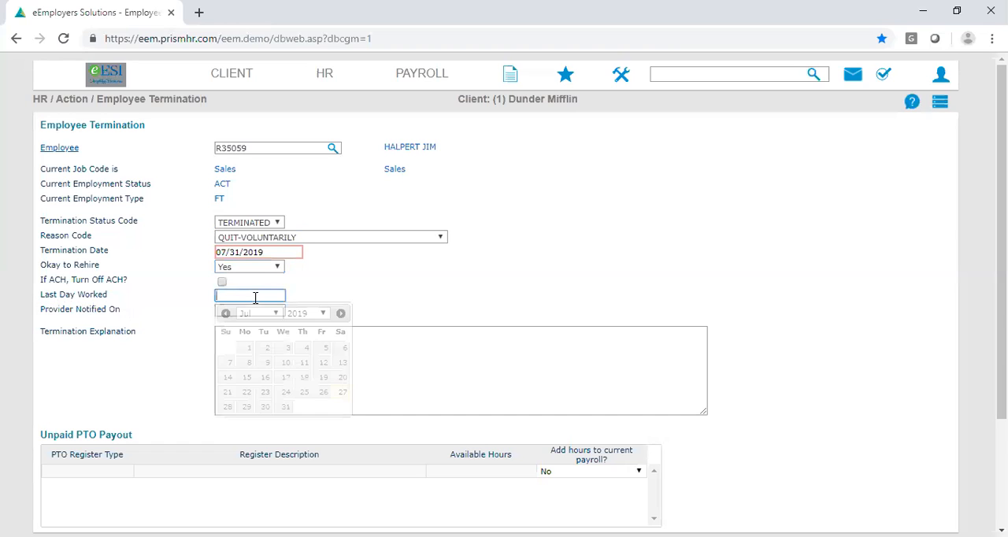
{"action": "left_click", "coordinate": [265, 407]}
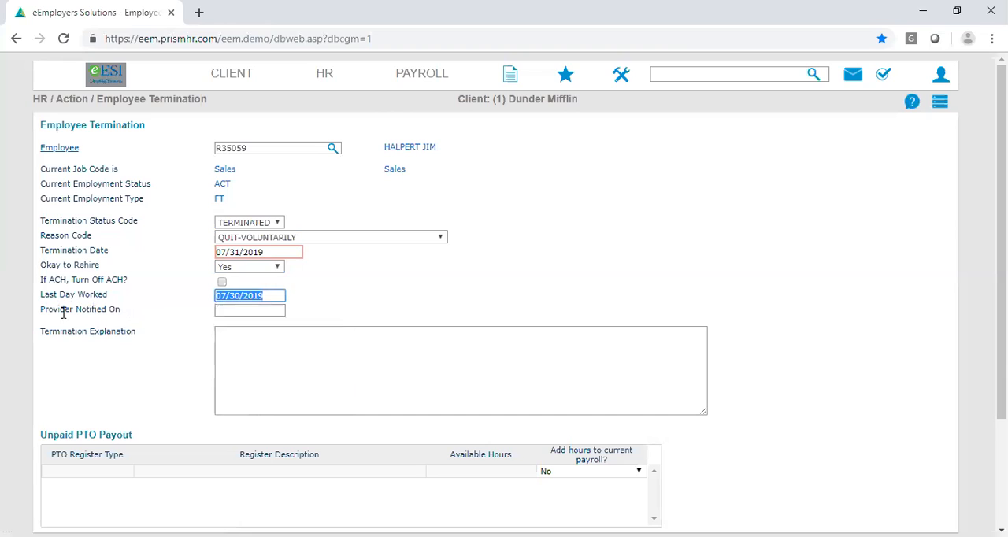
{"action": "left_click", "coordinate": [254, 310]}
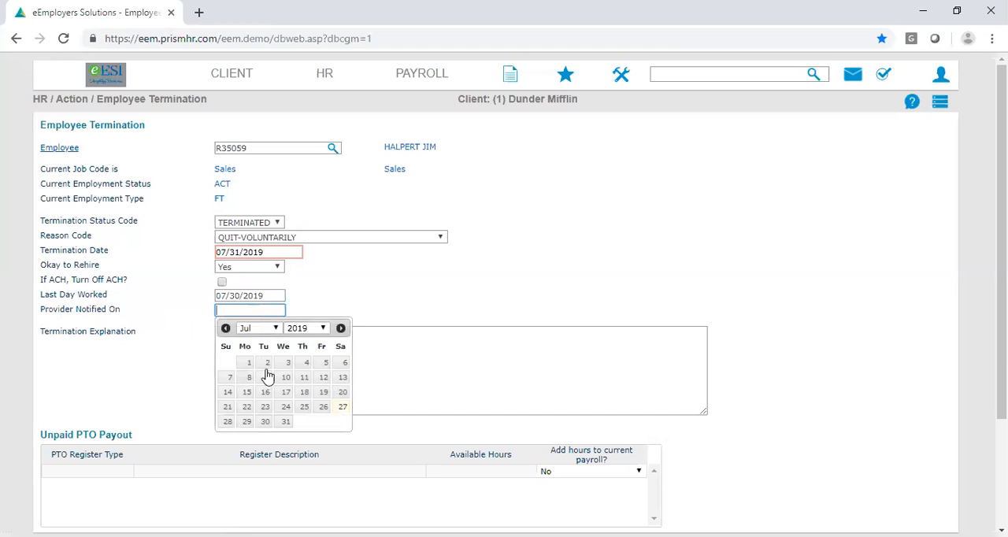
{"action": "left_click", "coordinate": [264, 424]}
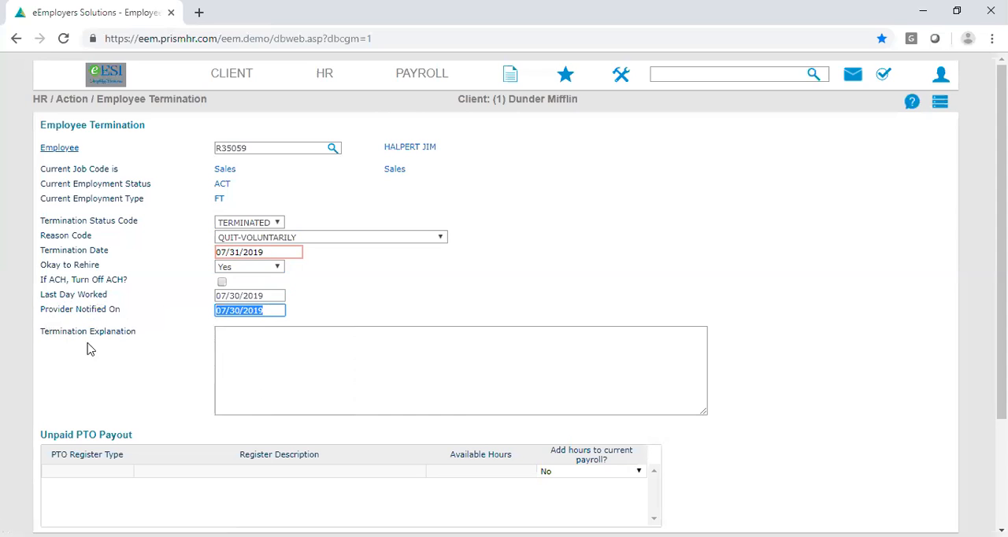
- Paste a termination explanation stating that the employee resigned with two weeks advance notice and worked the entire notice period
{"action": "left_click", "coordinate": [330, 369]}
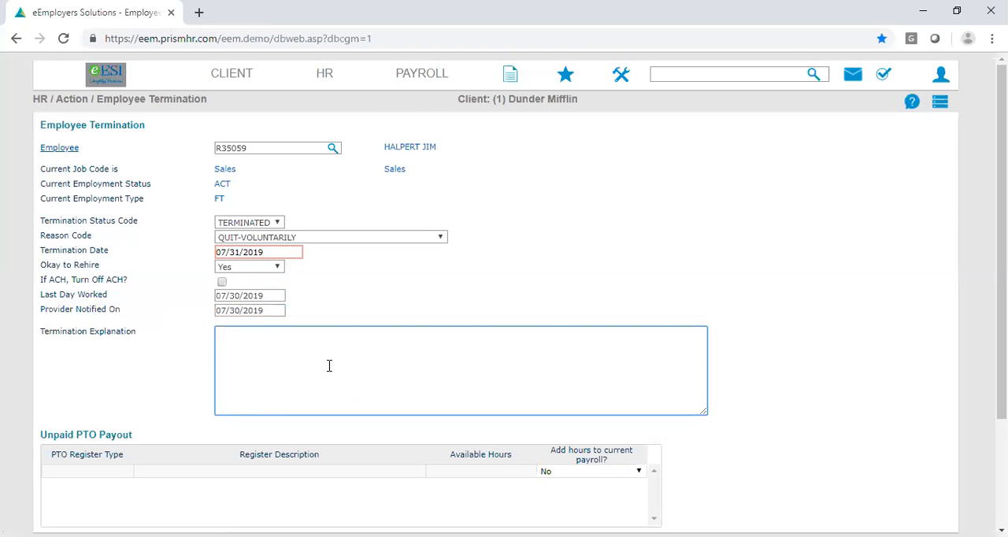
{"action": "type", "text": "Jim resigned with two weeks advance notice. He worked the entire notice period."}
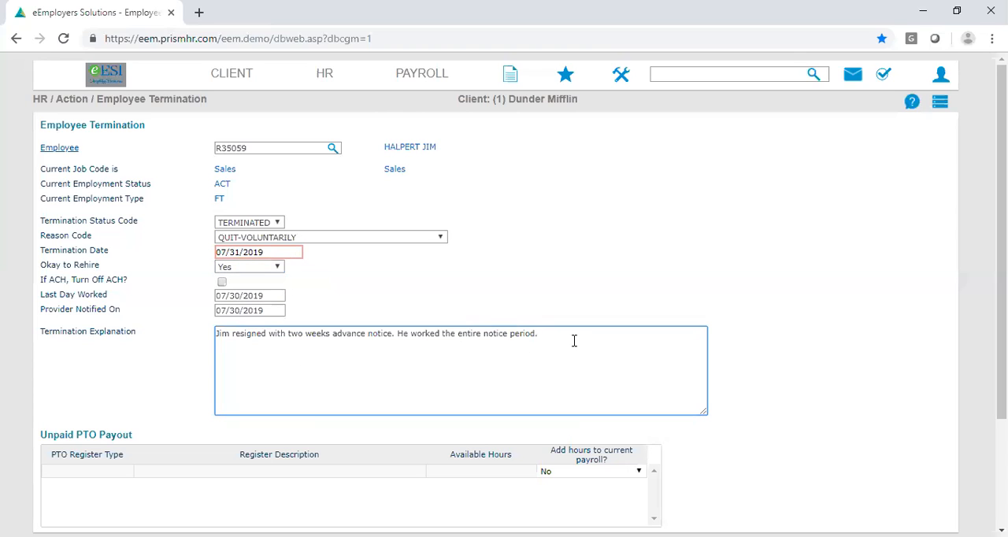
{"action": "left_click", "coordinate": [441, 238]}
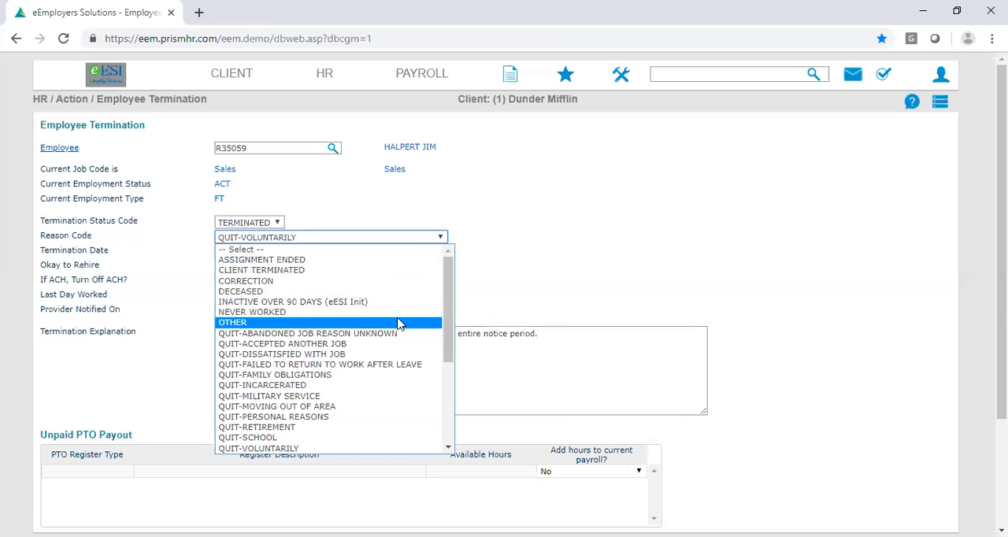
{"action": "left_click", "coordinate": [558, 367]}
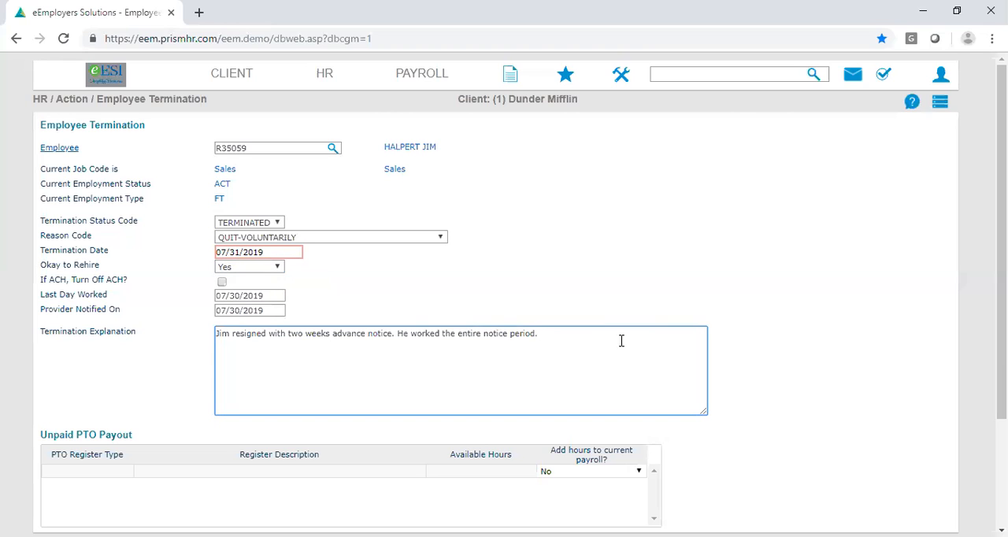
- Choose No for adding the unpaid PTO hours to the current payroll
{"action": "scroll", "coordinate": [621, 340], "scroll_direction": "down", "scroll_amount": 2}
{"action": "scroll", "coordinate": [614, 338], "scroll_direction": "down", "scroll_amount": 2}
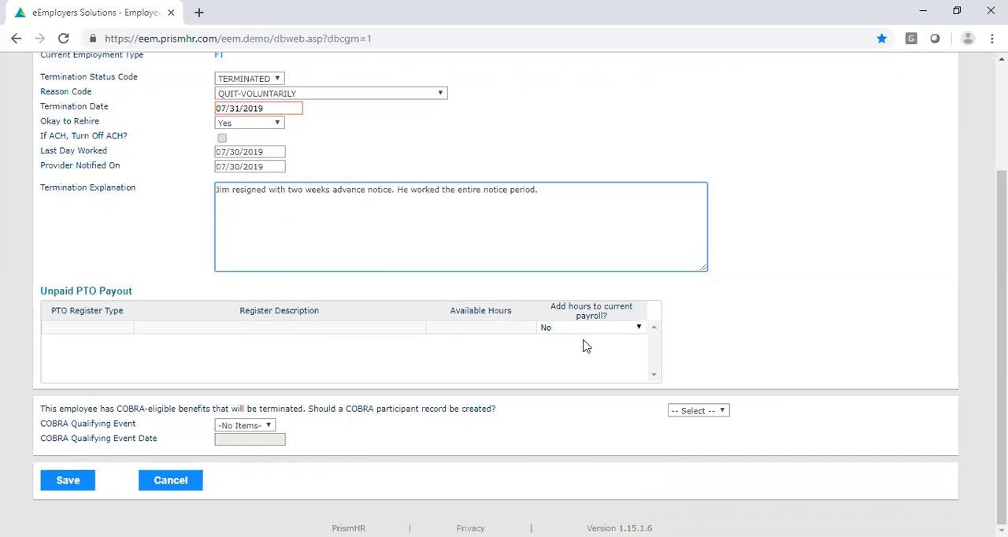
{"action": "left_click", "coordinate": [639, 328]}
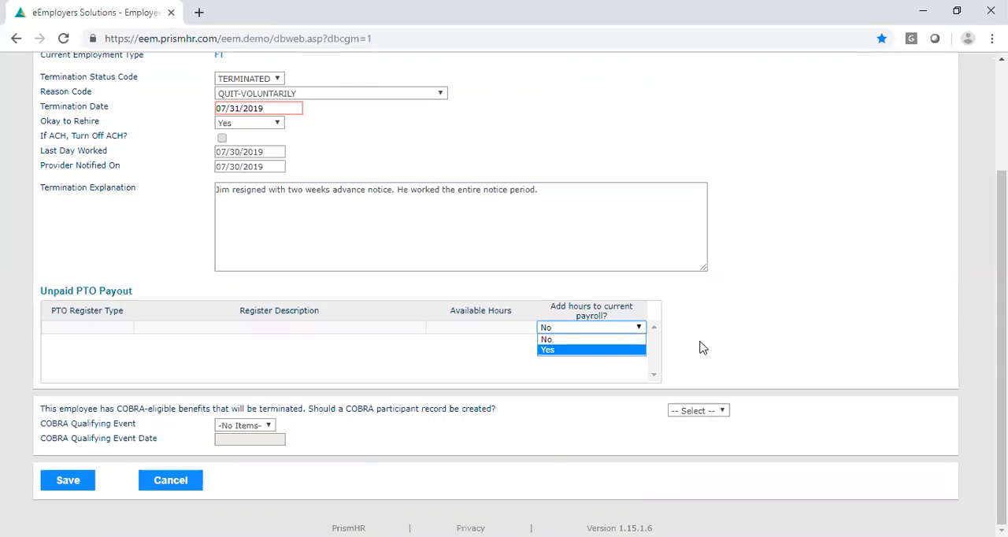
{"action": "left_click", "coordinate": [602, 341]}
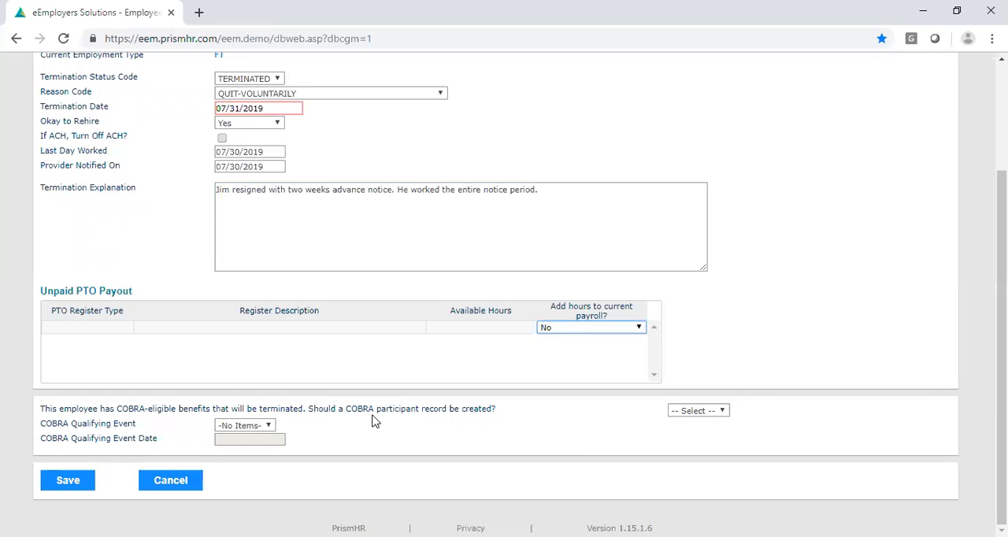
- Request a COBRA participant record with TERMINATION as the qualifying event, and save the employee termination
{"action": "left_click", "coordinate": [719, 414]}
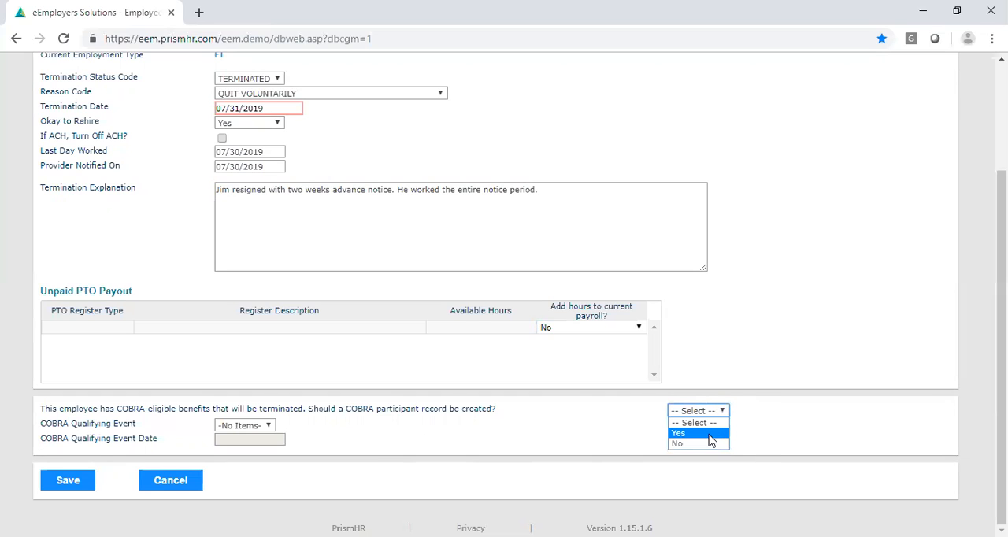
{"action": "left_click", "coordinate": [679, 433]}
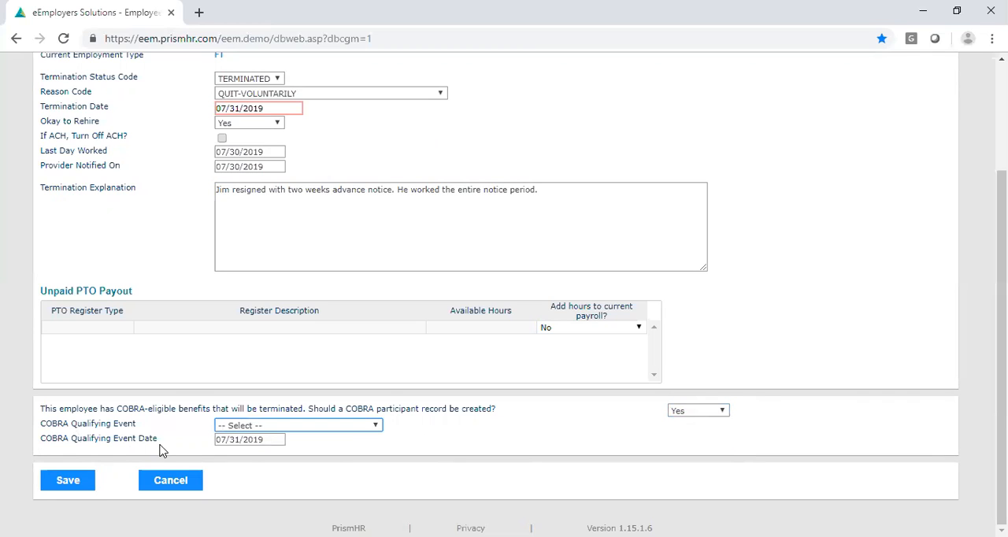
{"action": "left_click", "coordinate": [371, 429]}
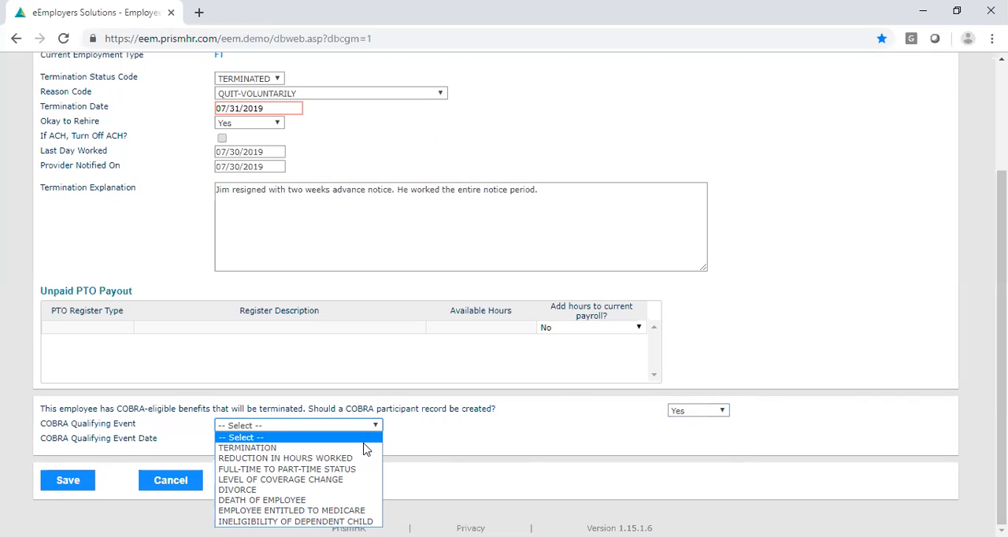
{"action": "left_click", "coordinate": [252, 447]}
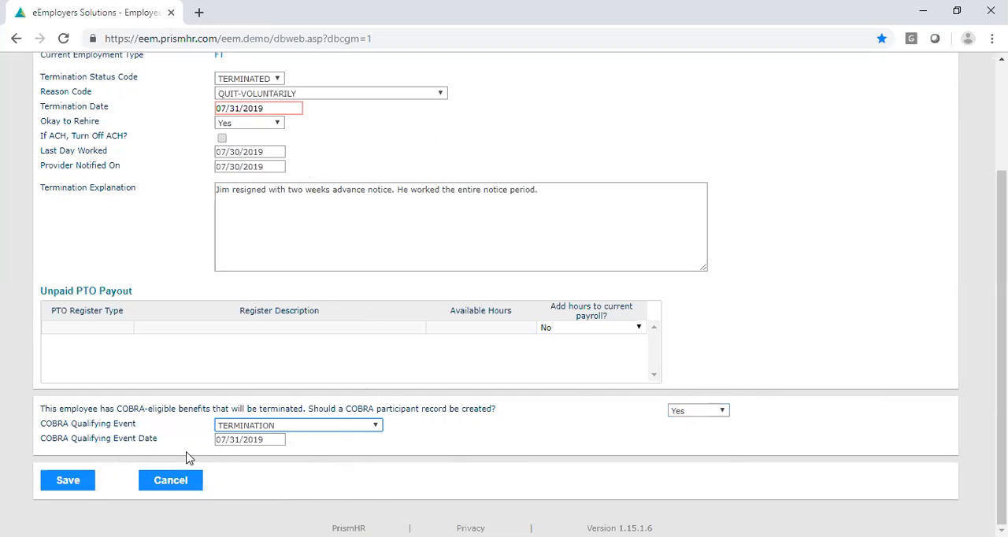
{"action": "left_click", "coordinate": [79, 486]}
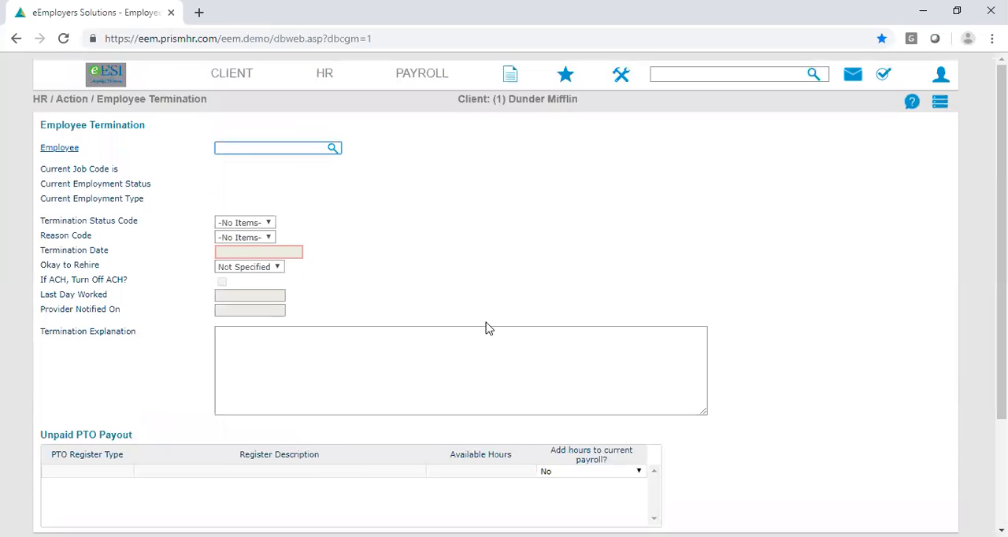
- Return to the home dashboard and open the terminated employee's details from the Employees list
{"action": "left_click", "coordinate": [114, 81]}
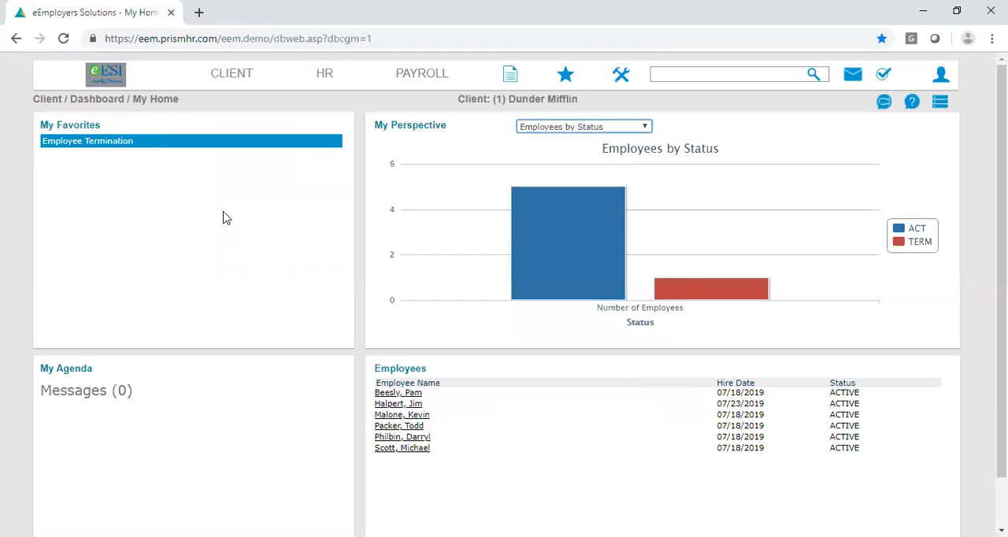
{"action": "left_click", "coordinate": [445, 411]}
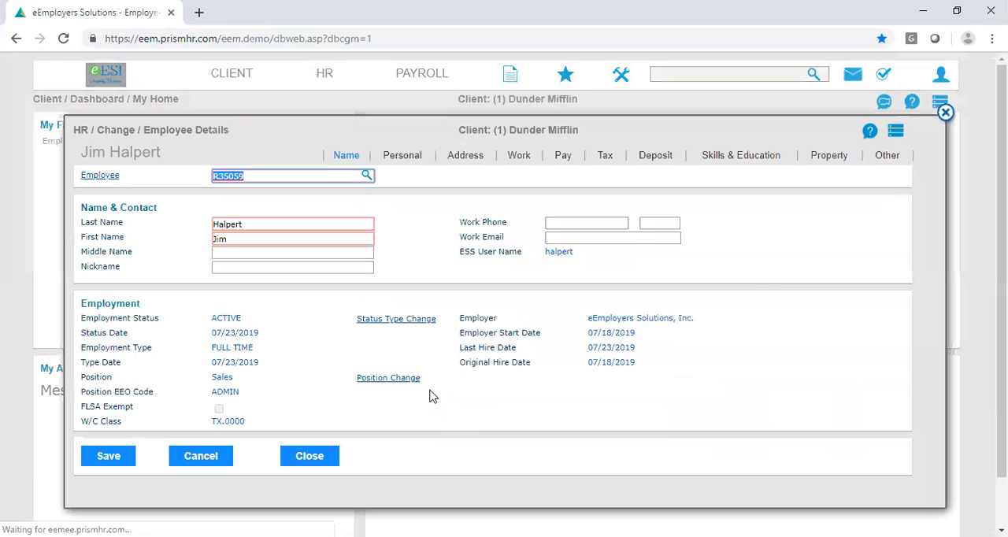
- View the employee's attached documents and bring up the file selection for loading a new document
{"action": "left_click", "coordinate": [895, 136]}
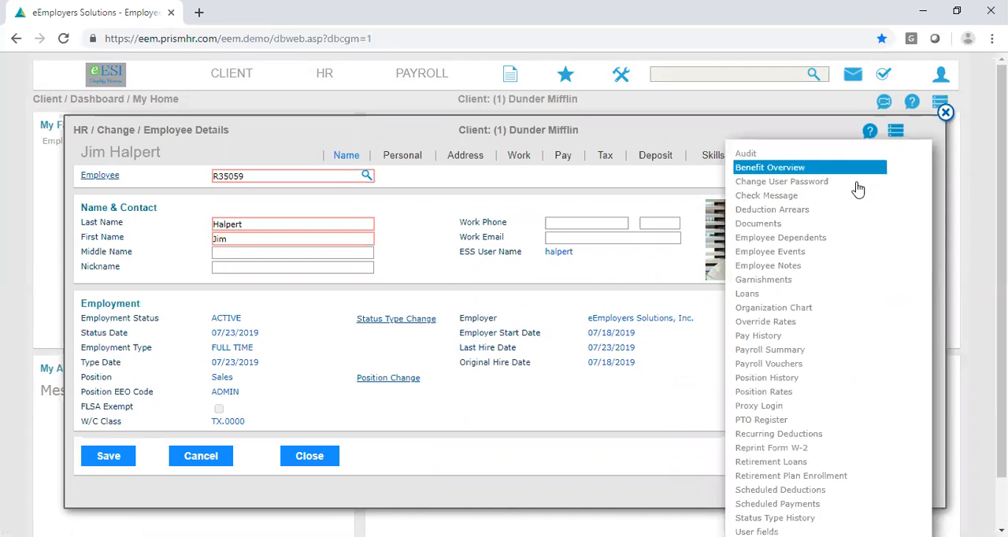
{"action": "left_click", "coordinate": [823, 230]}
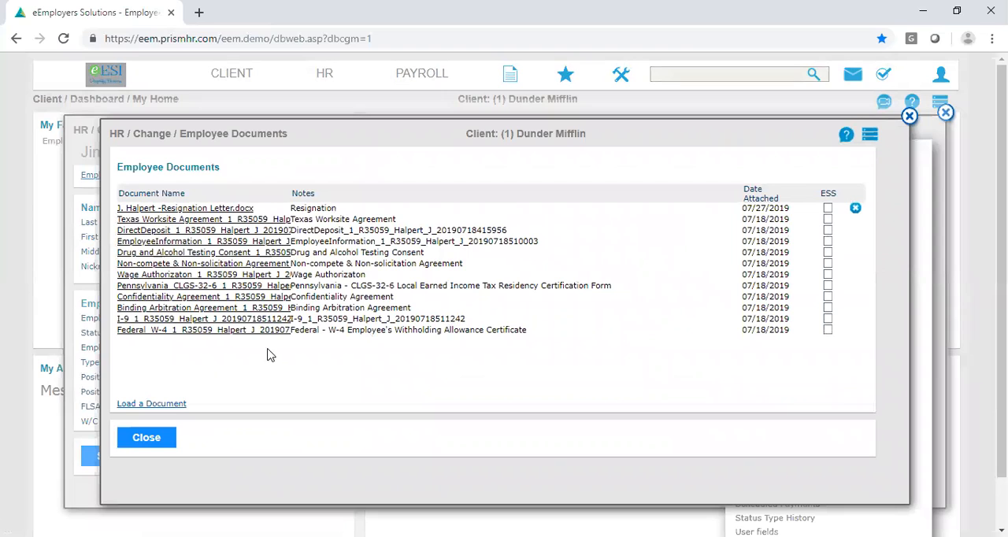
{"action": "left_click", "coordinate": [139, 405]}
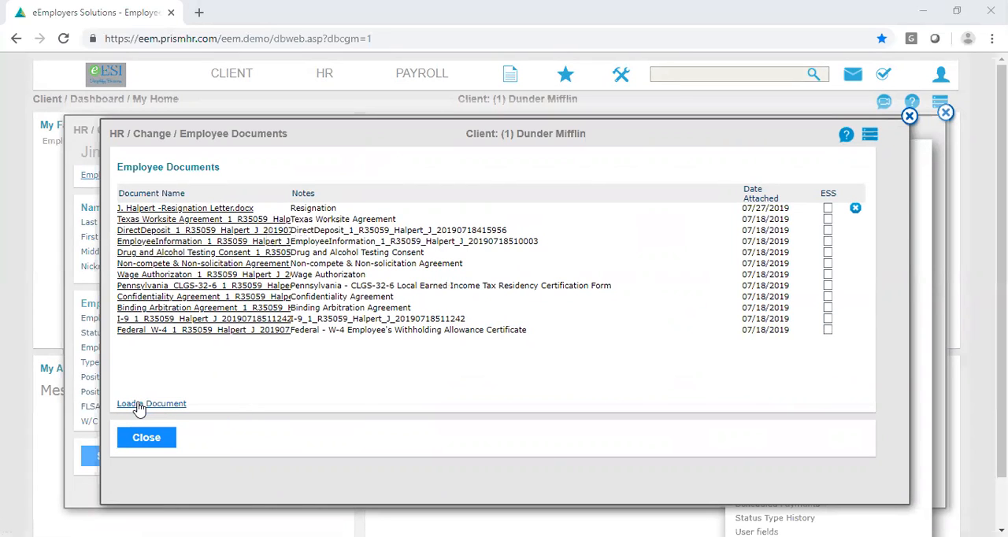
{"action": "left_click", "coordinate": [275, 215]}
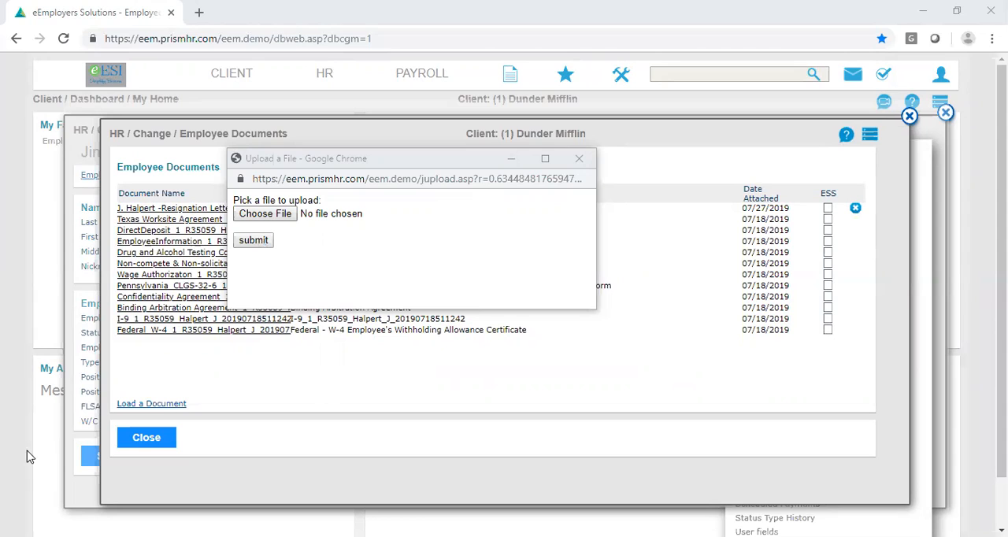
- Close the upload window without submitting a file, and close the employee's documents and details to return to the dashboard
{"action": "left_click", "coordinate": [579, 159]}
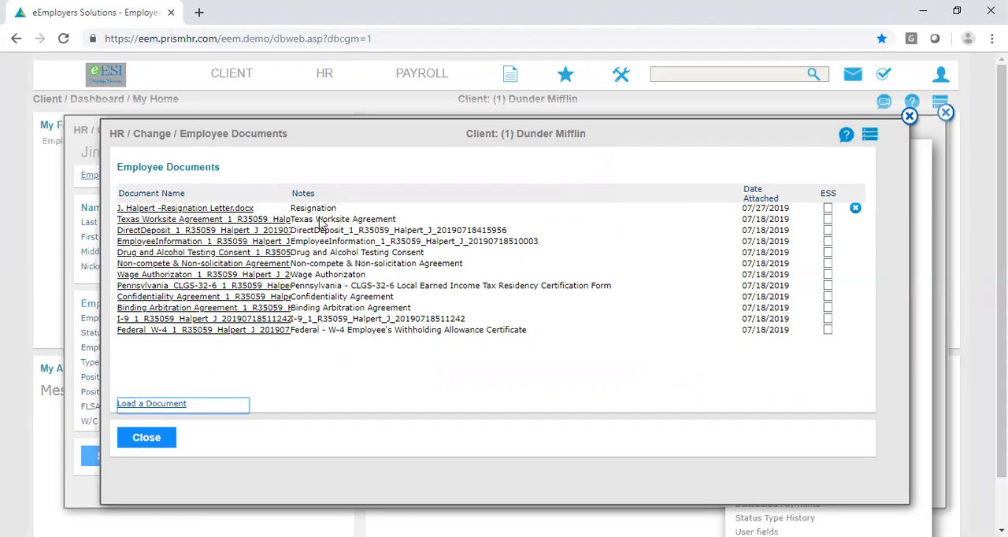
{"action": "left_click", "coordinate": [163, 441]}
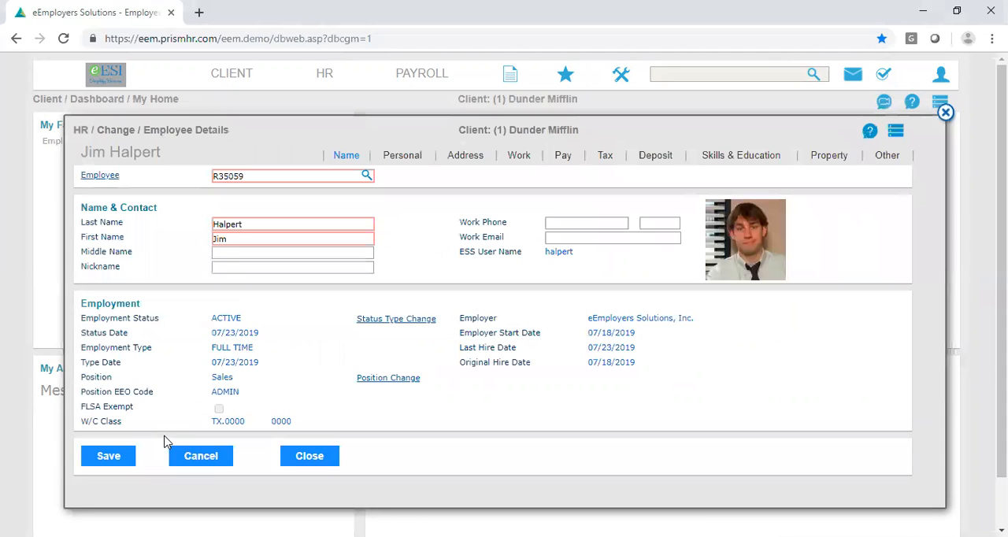
{"action": "left_click", "coordinate": [319, 460]}
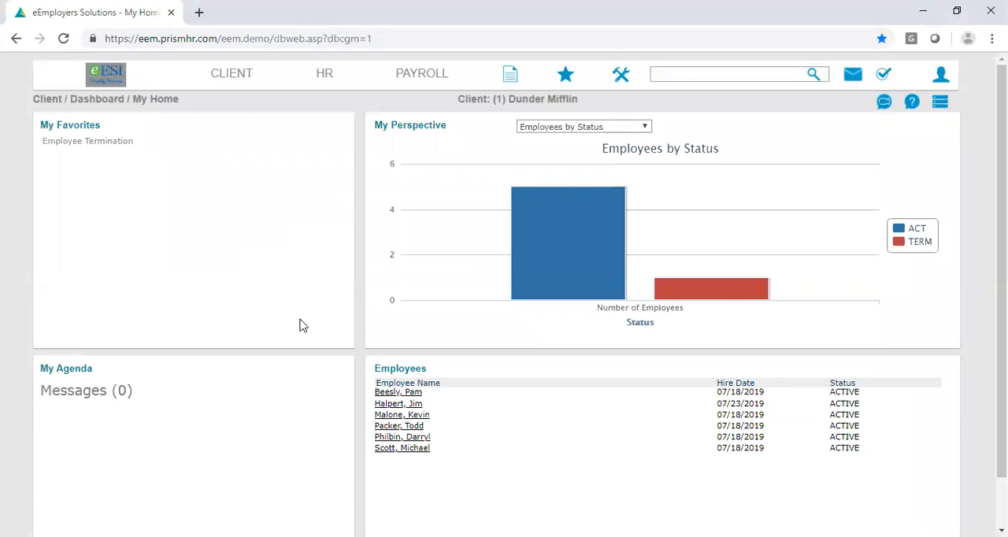